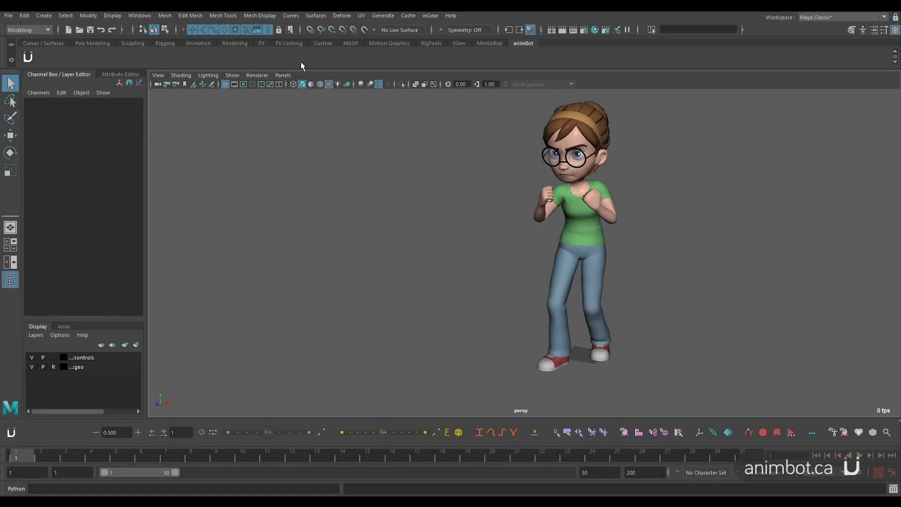
# - Open animBot's About information and briefly show the selection sets bar
pyautogui.click(11, 432)
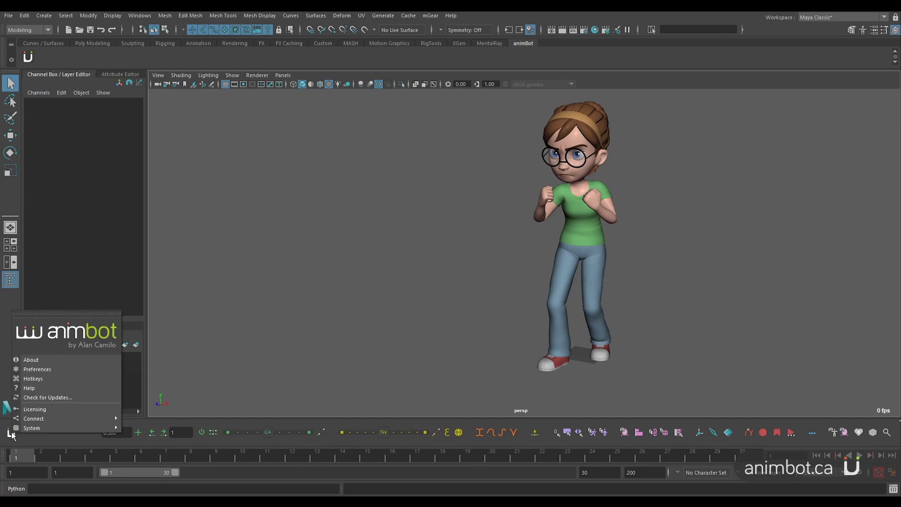
pyautogui.click(28, 361)
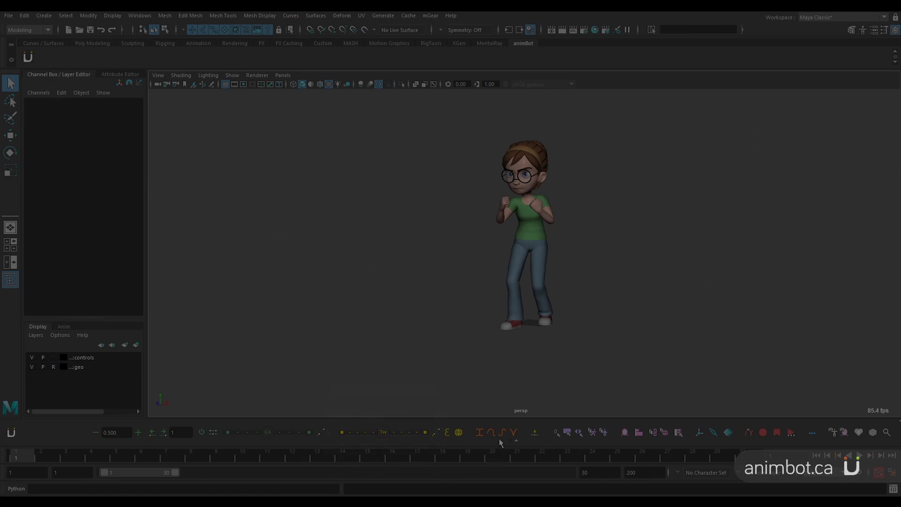
pyautogui.click(568, 433)
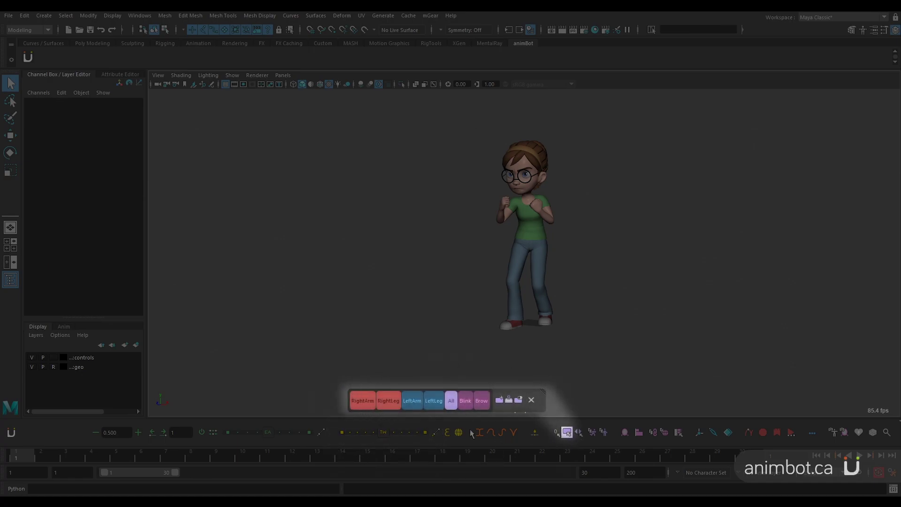
pyautogui.click(567, 432)
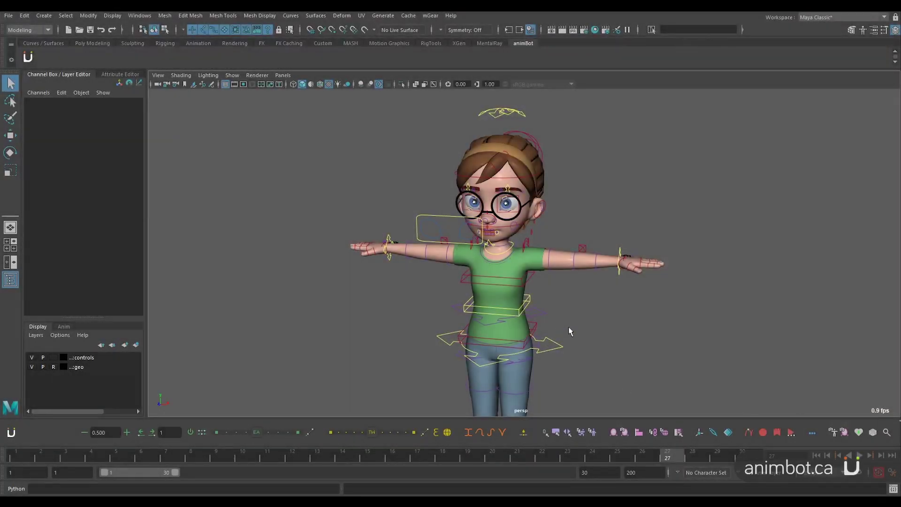
# - Select the character's left arm controls and create a selection set from them named L_Arm
pyautogui.scroll(5, 479, 307)
pyautogui.click(529, 239)
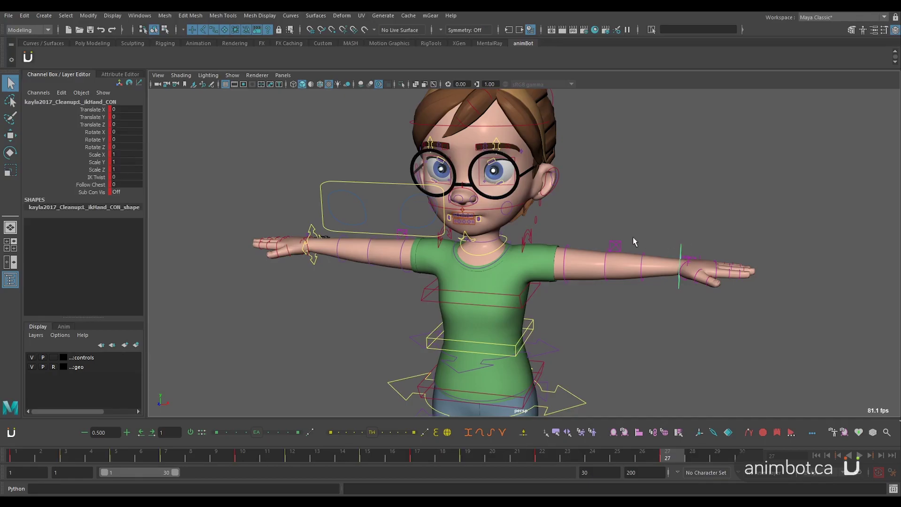
pyautogui.click(556, 432)
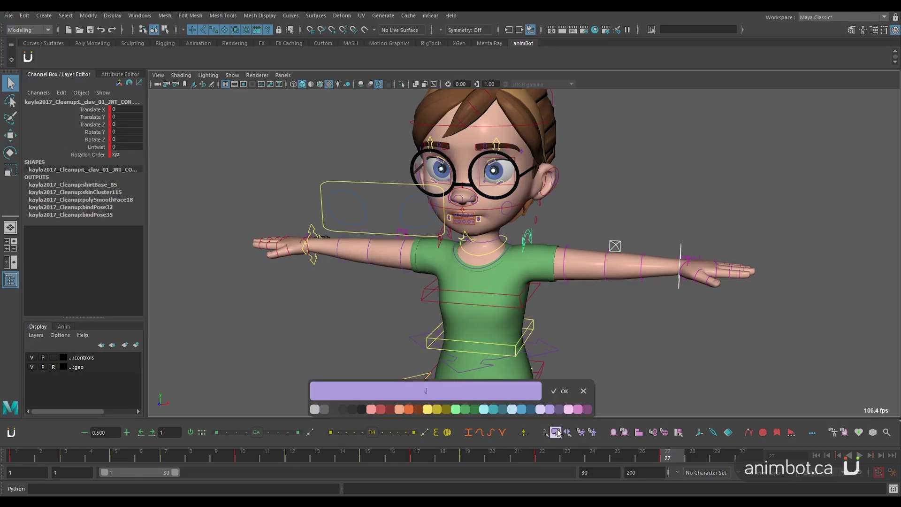
pyautogui.click(563, 393)
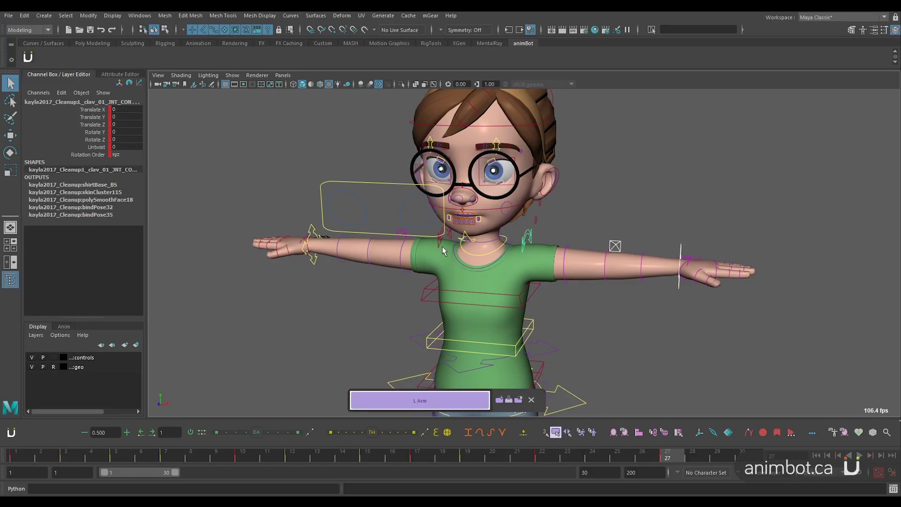
# - Select the right arm controls and create a green selection set named R_Arm from them
pyautogui.click(450, 238)
pyautogui.click(499, 399)
pyautogui.write('R_Arm')
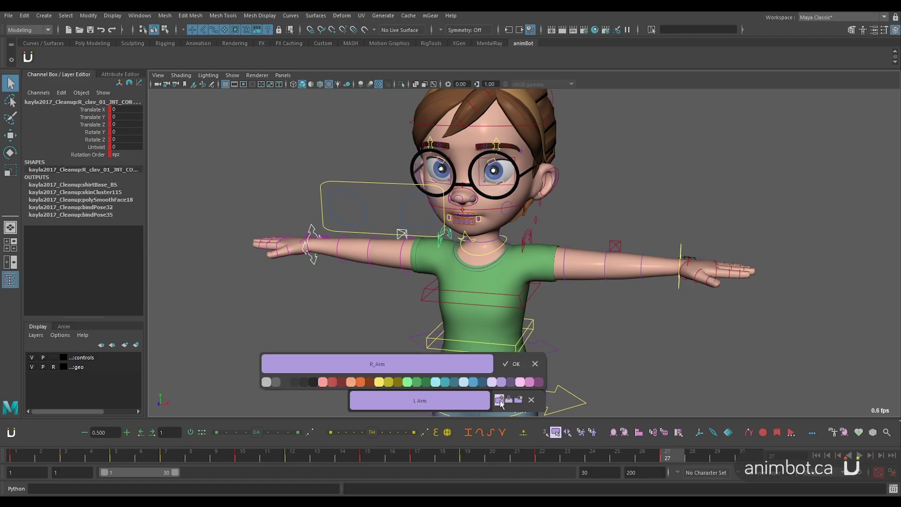
pyautogui.click(418, 381)
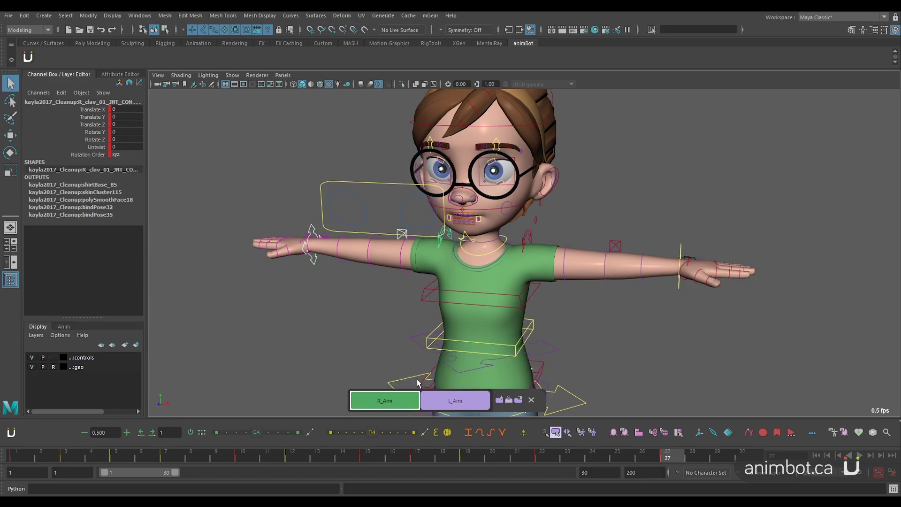
# - Try moving the arm controls selected through the L_Arm and R_Arm sets, and undo the move
pyautogui.click(463, 405)
pyautogui.press('w')
pyautogui.moveTo(658, 353); pyautogui.dragTo(646, 322, button='middle')
pyautogui.hotkey('ctrl', 'z')
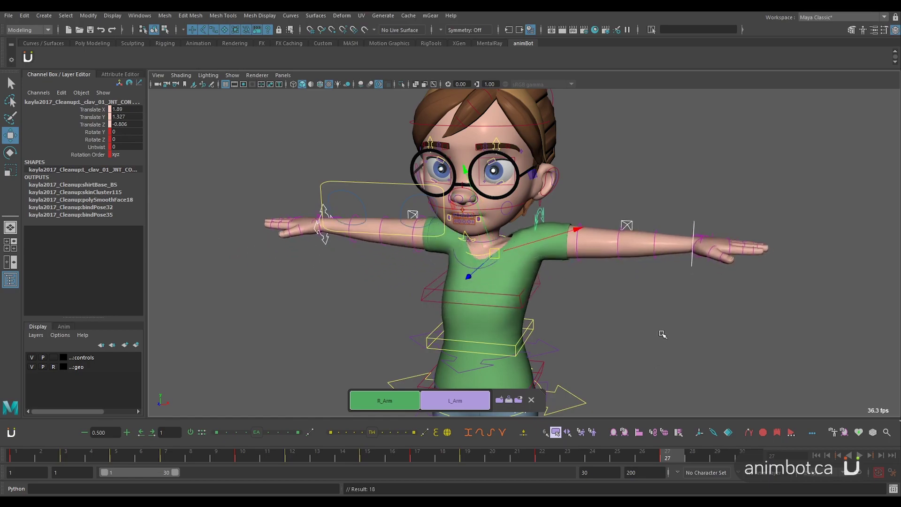
pyautogui.keyDown('ctrl'); pyautogui.click(455, 401); pyautogui.keyUp('ctrl')
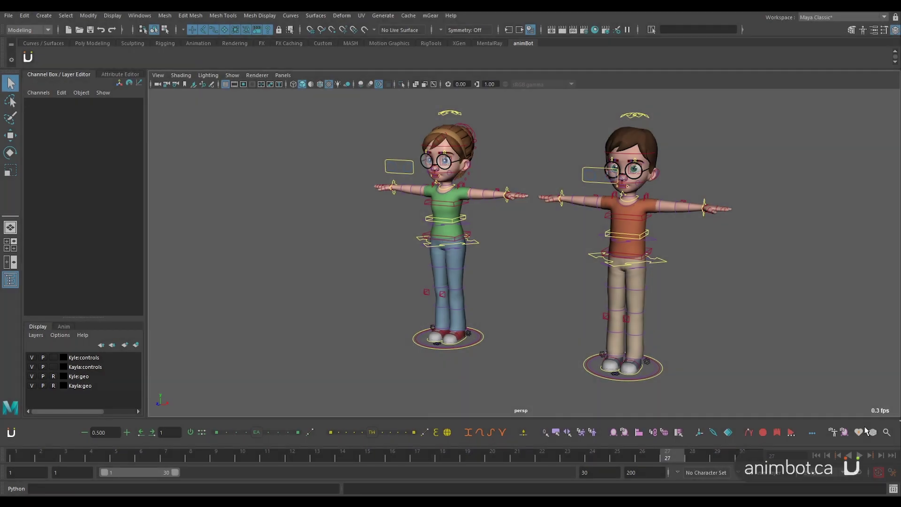
# - Show the selection sets separated by character and select Kayla's left arm controls through the L_Arm set
pyautogui.click(557, 435)
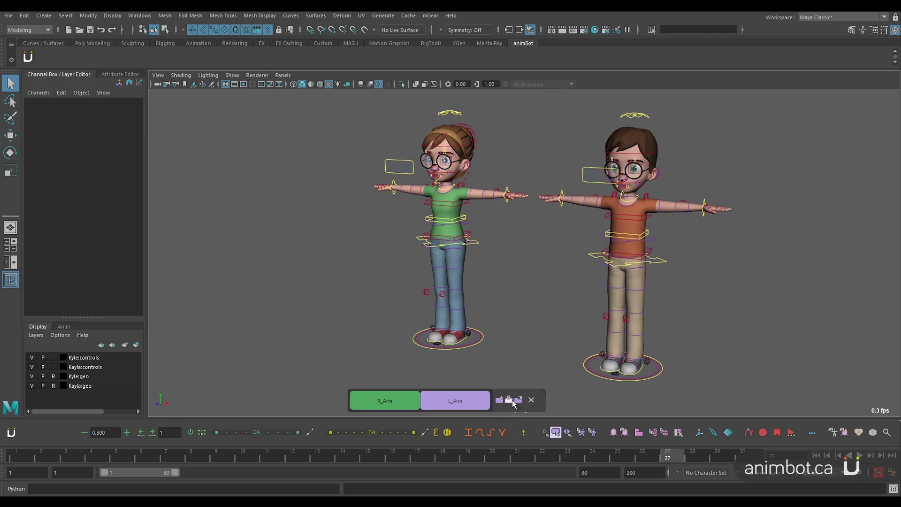
pyautogui.click(508, 400)
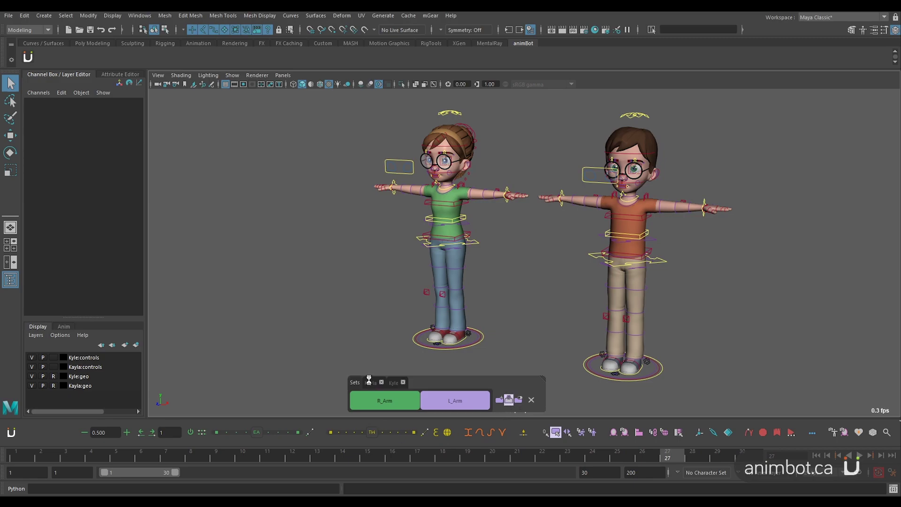
pyautogui.click(373, 401)
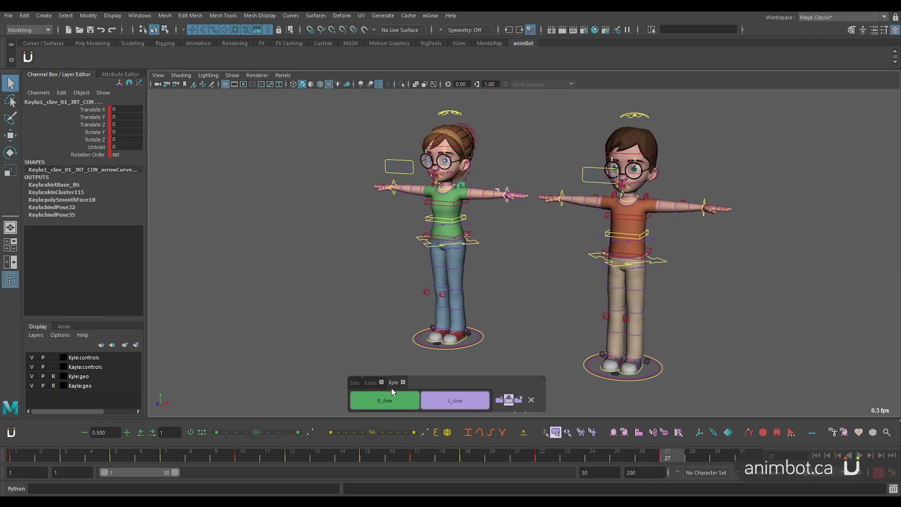
# - Select the L_Arm set for both Kyle and Kayla and move the selected controls together
pyautogui.click(393, 382)
pyautogui.click(445, 406)
pyautogui.click(372, 382)
pyautogui.keyDown('shift'); pyautogui.click(445, 405); pyautogui.keyUp('shift')
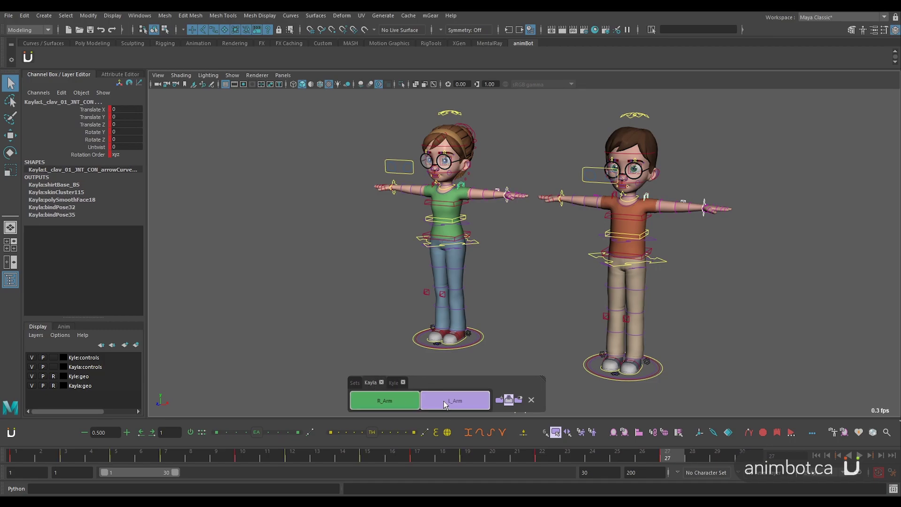
pyautogui.press('w')
pyautogui.moveTo(559, 323); pyautogui.dragTo(535, 338, button='middle')
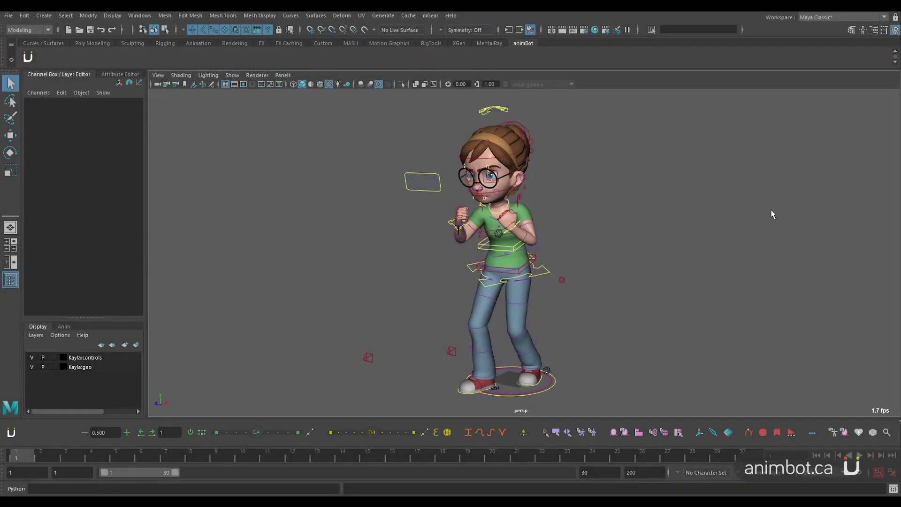
# - Add a selection set named Shirt_GEO from Kayla's shirt geometry and clear the selection
pyautogui.click(556, 432)
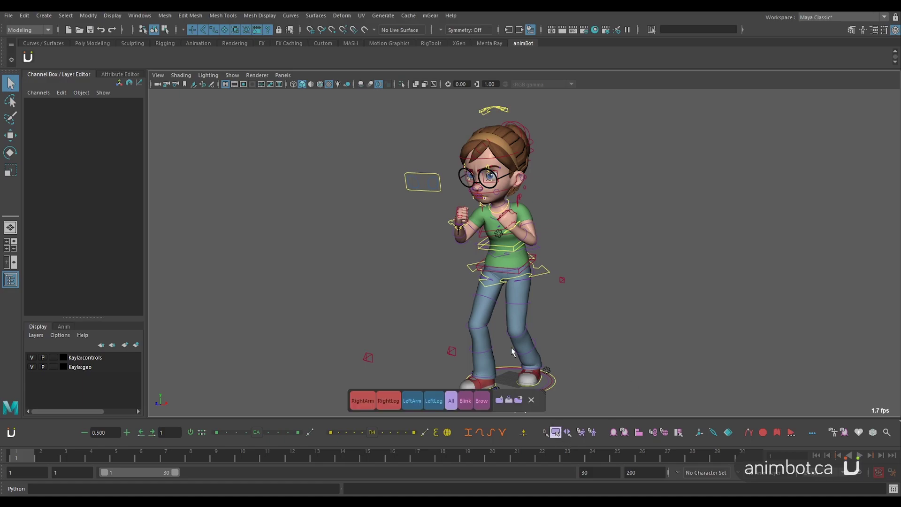
pyautogui.click(524, 206)
pyautogui.click(500, 399)
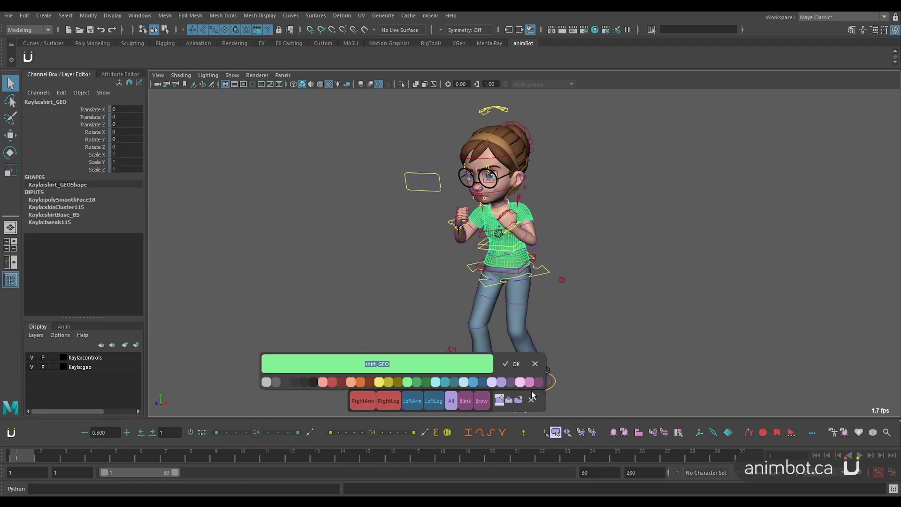
pyautogui.press('Return')
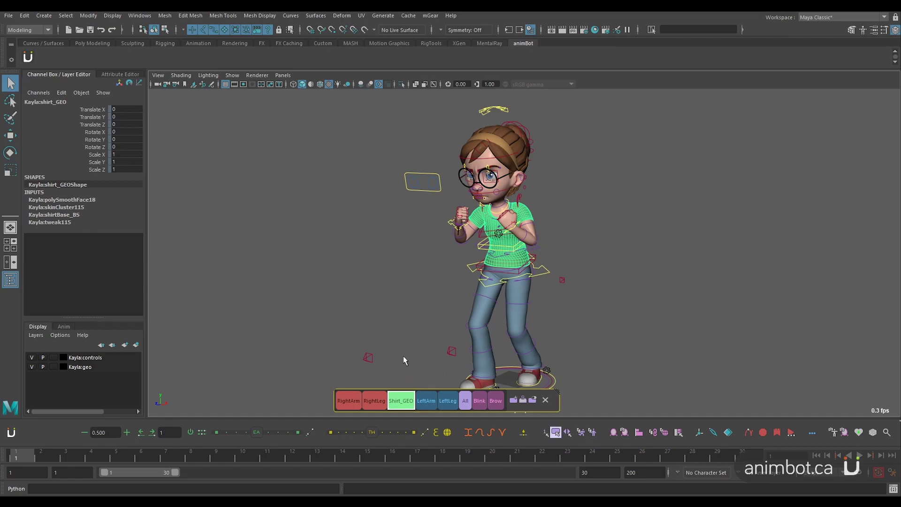
pyautogui.click(404, 361)
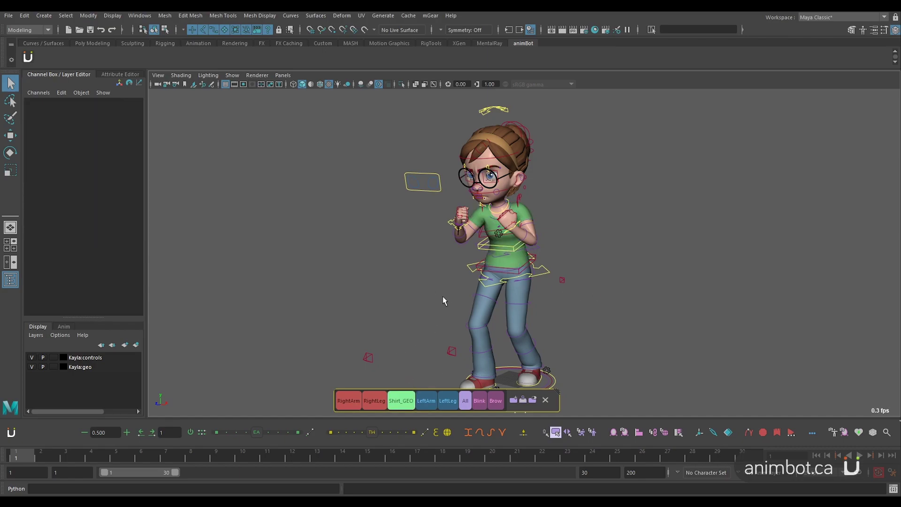
# - Isolate the Shirt_GEO set and compare playback of the full character with playback of the shirt alone
pyautogui.hotkey('alt', 'v')
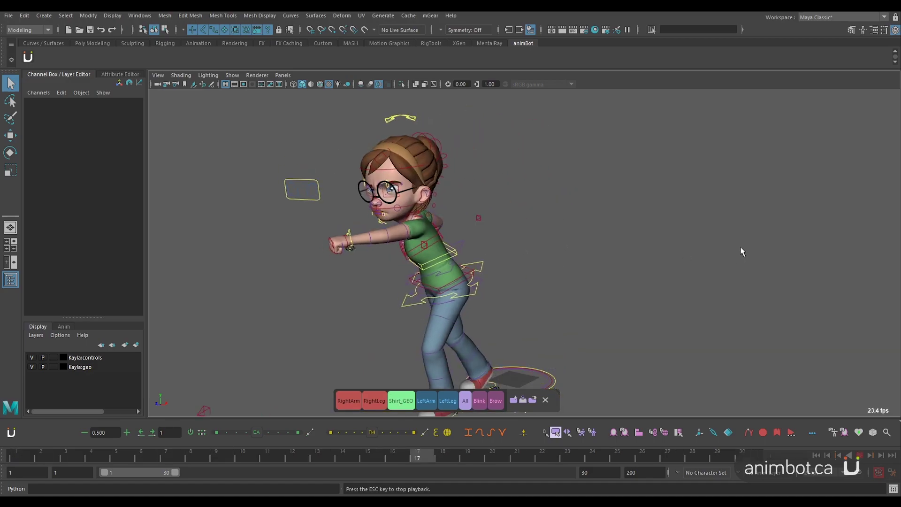
pyautogui.press('Escape')
pyautogui.click(403, 402)
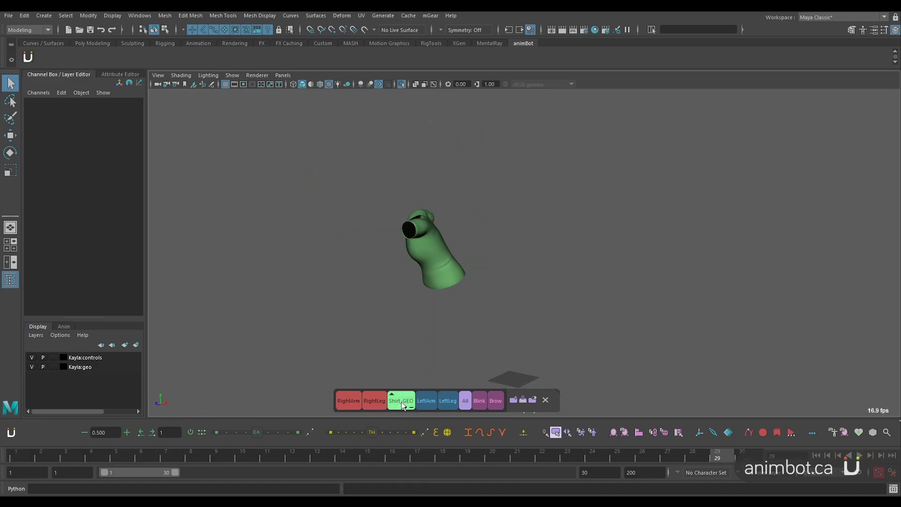
pyautogui.hotkey('alt', 'v')
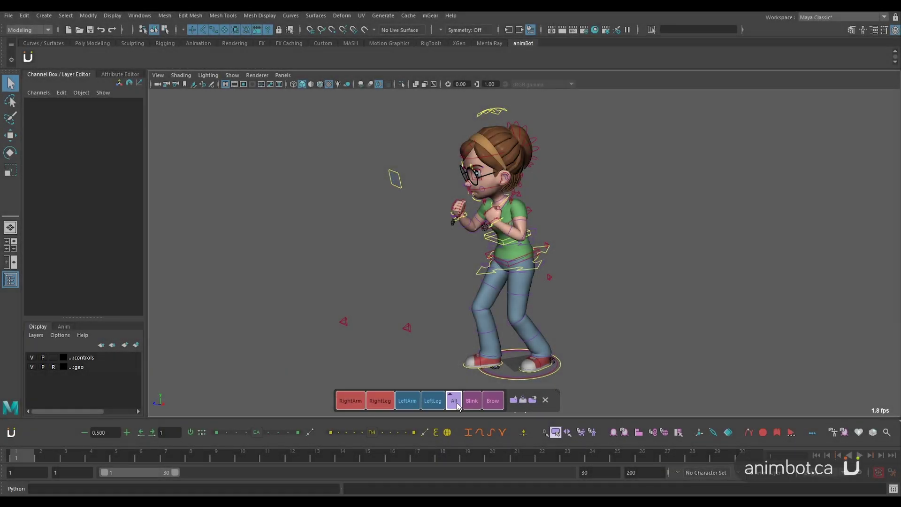
# - Select the All set and tween the frame 5 pose between frames 1 and 10, first toward the next pose, then toward the previous
pyautogui.click(455, 402)
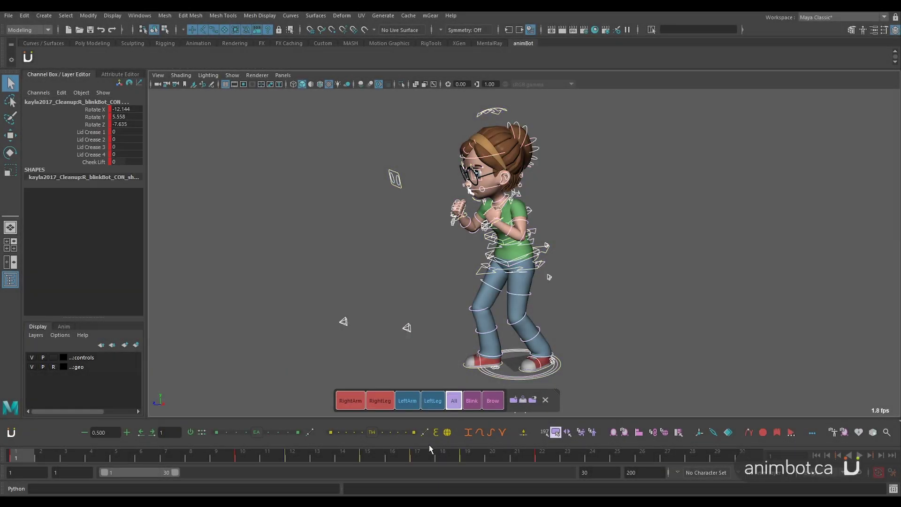
pyautogui.click(245, 456)
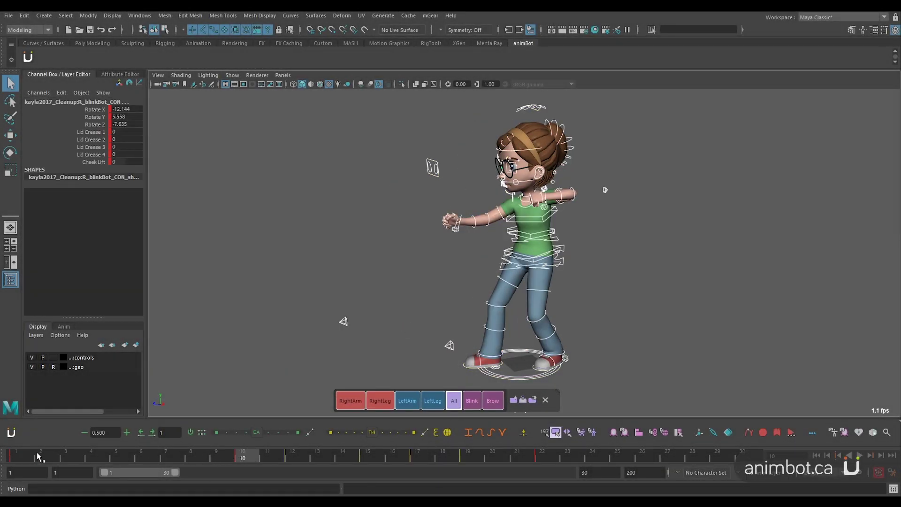
pyautogui.click(16, 458)
pyautogui.click(124, 459)
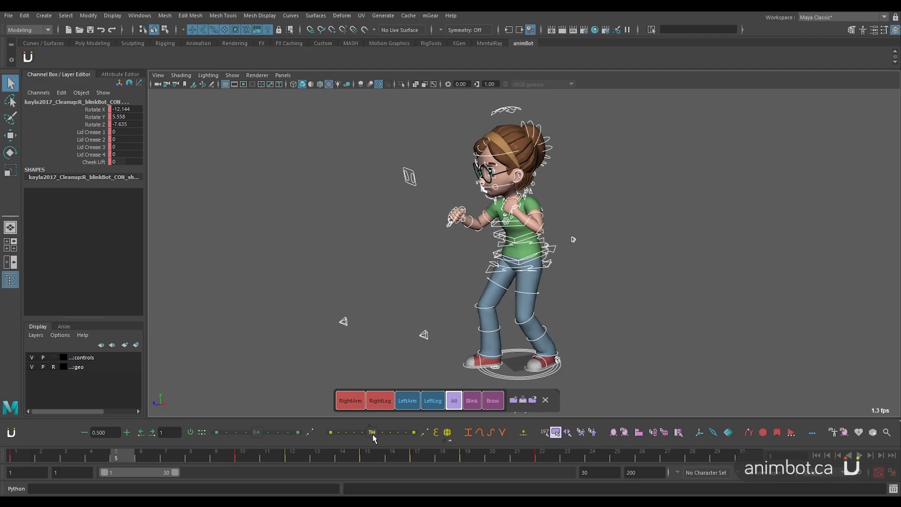
pyautogui.click(400, 432)
pyautogui.click(407, 432)
pyautogui.click(347, 431)
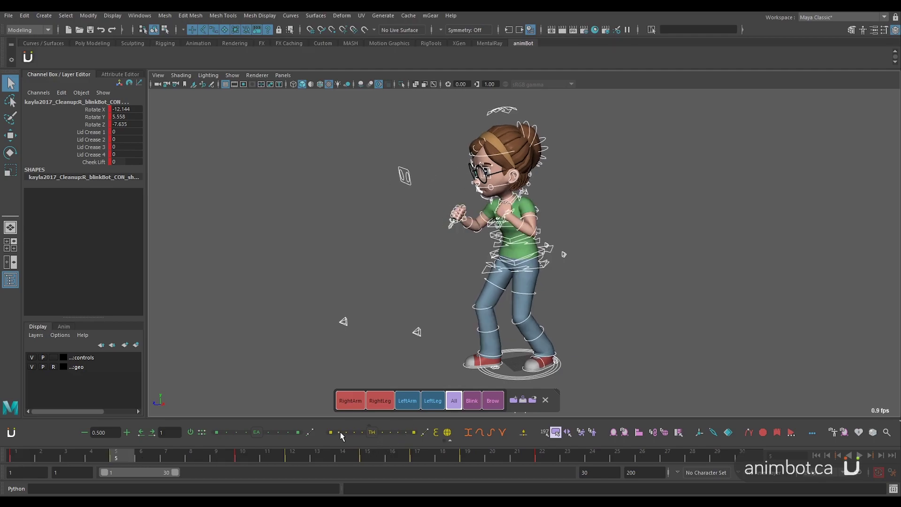
pyautogui.click(339, 432)
# - Scrub the timeline around frames 1 to 10 to review the tweened pose at frame 5
pyautogui.moveTo(174, 457); pyautogui.dragTo(244, 459)
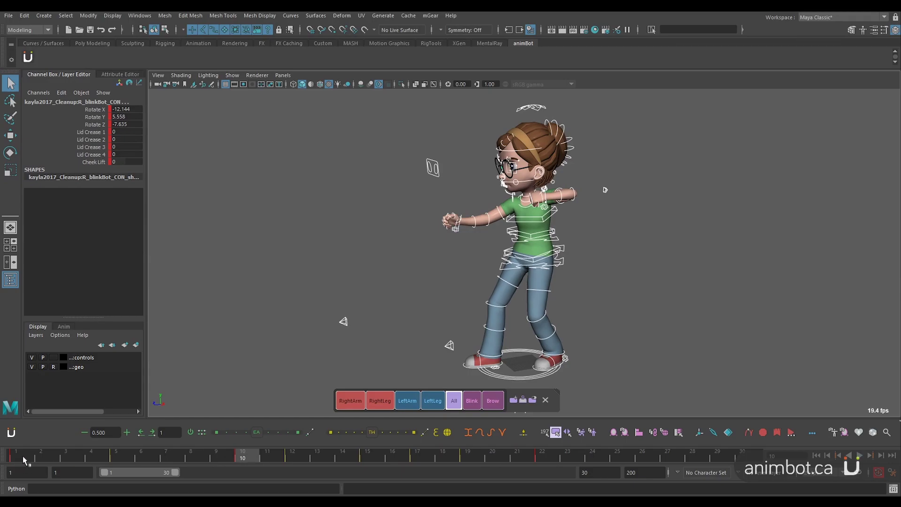
pyautogui.moveTo(23, 456); pyautogui.dragTo(237, 461)
pyautogui.click(113, 457)
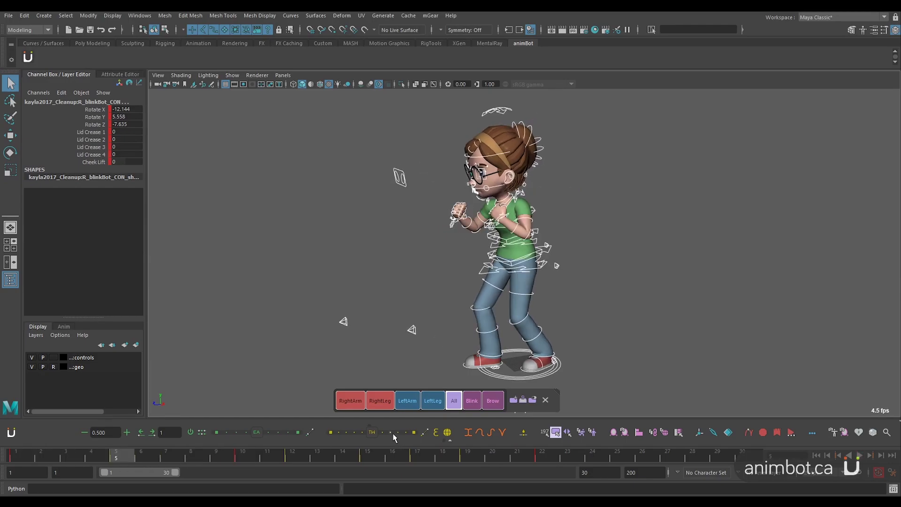
pyautogui.moveTo(364, 453); pyautogui.dragTo(204, 458)
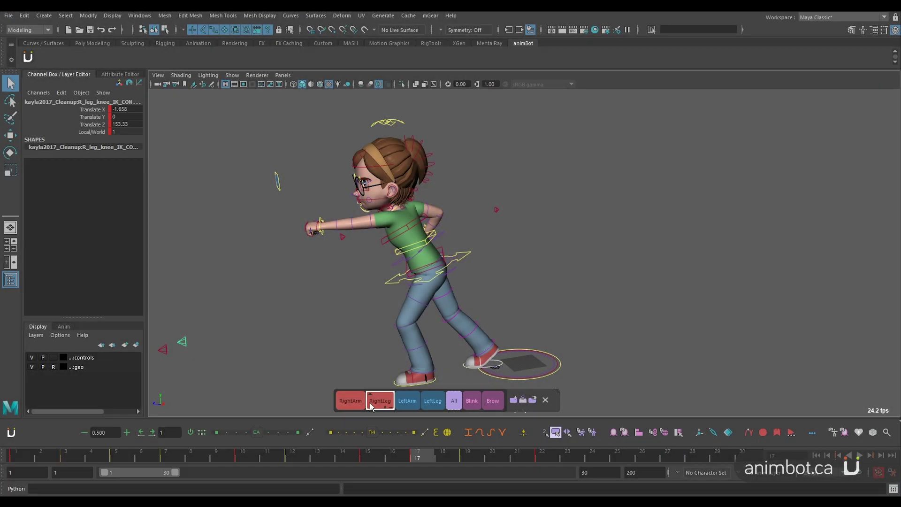
# - Select the LeftArm set and check the motion over frames 1 to 5
pyautogui.click(364, 401)
pyautogui.click(404, 400)
pyautogui.moveTo(64, 454); pyautogui.dragTo(13, 457)
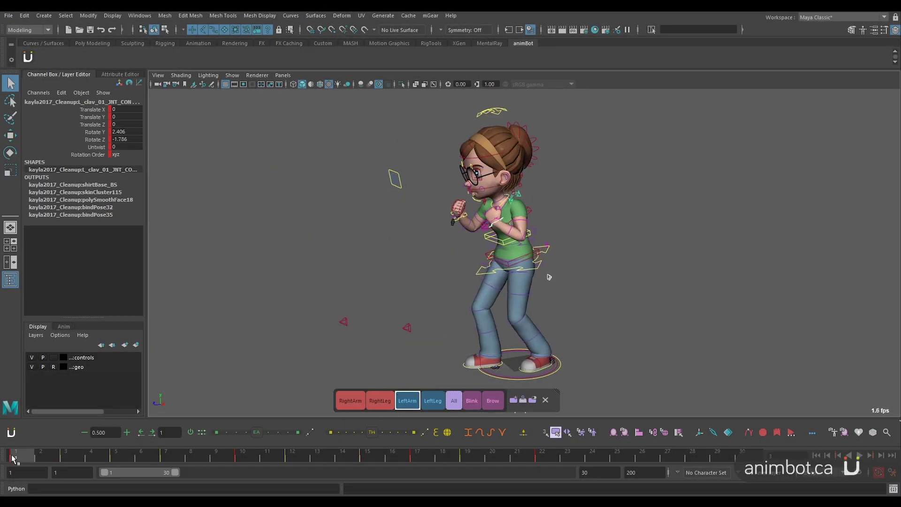
pyautogui.hotkey('alt', 'v')
pyautogui.click(64, 458)
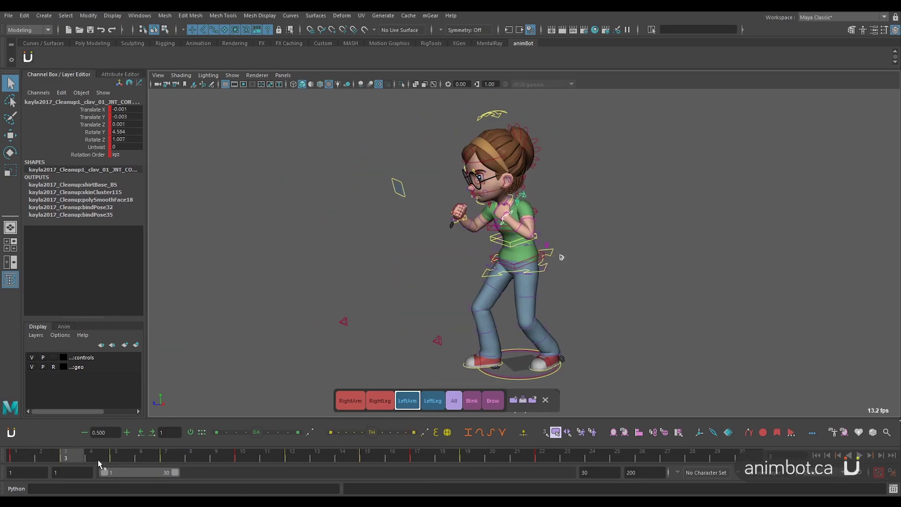
pyautogui.click(125, 458)
pyautogui.click(30, 460)
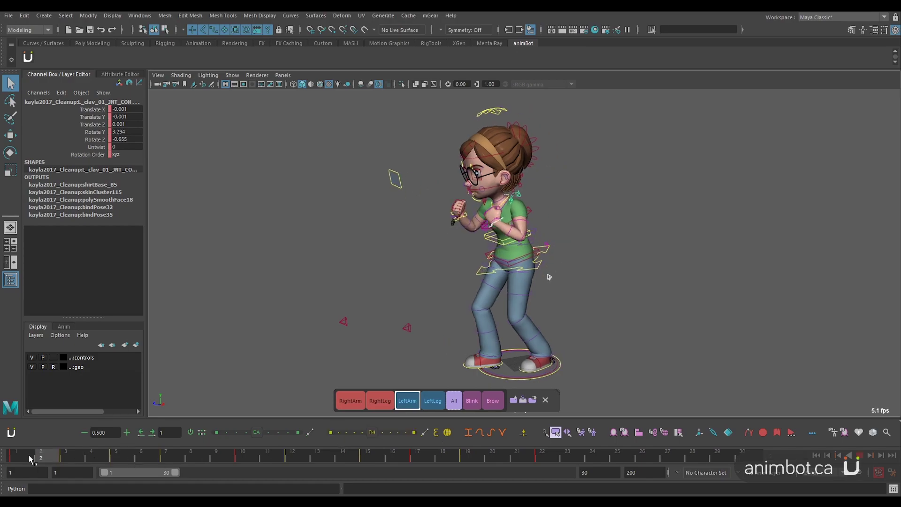
# - Tween the LeftArm controls on frame 7 toward the next pose and return to frame 1
pyautogui.moveTo(29, 459); pyautogui.dragTo(168, 459)
pyautogui.moveTo(372, 432); pyautogui.dragTo(394, 433)
pyautogui.click(31, 459)
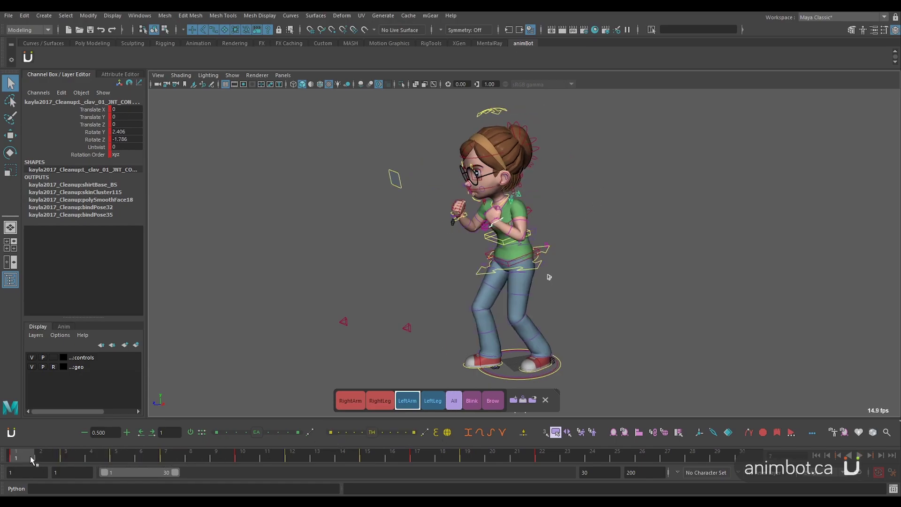
# - Tween the LeftArm controls on frame 3 toward the previous pose and play the animation from the start
pyautogui.moveTo(31, 459); pyautogui.dragTo(80, 460)
pyautogui.moveTo(372, 433); pyautogui.dragTo(334, 433)
pyautogui.click(7, 459)
pyautogui.hotkey('alt', 'v')
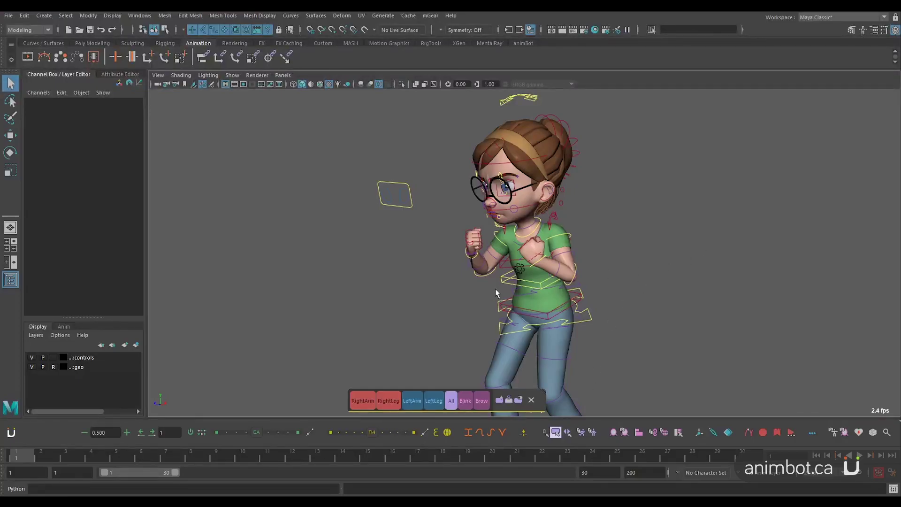
# - Select the LeftArm set and mirror its pose onto the right arm on frame 1
pyautogui.keyDown('alt'); pyautogui.moveTo(496, 294); pyautogui.dragTo(715, 289, button='right'); pyautogui.keyUp('alt')
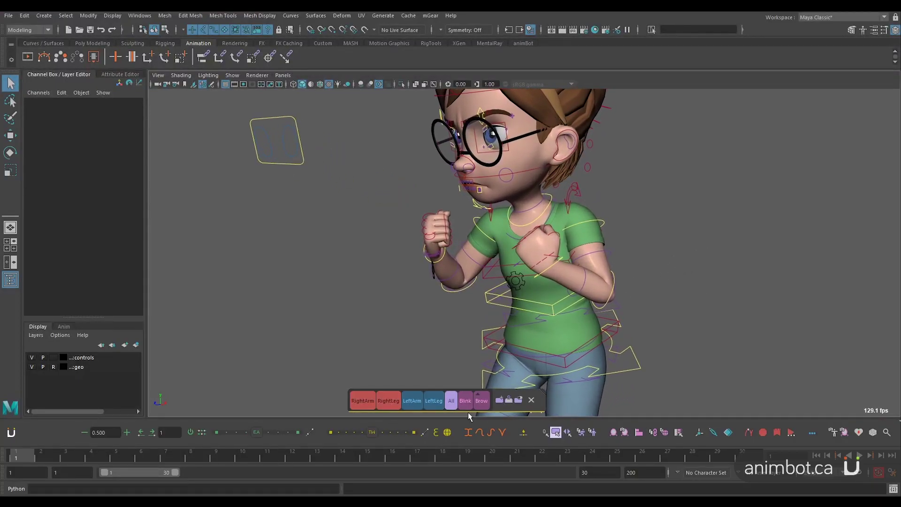
pyautogui.click(414, 403)
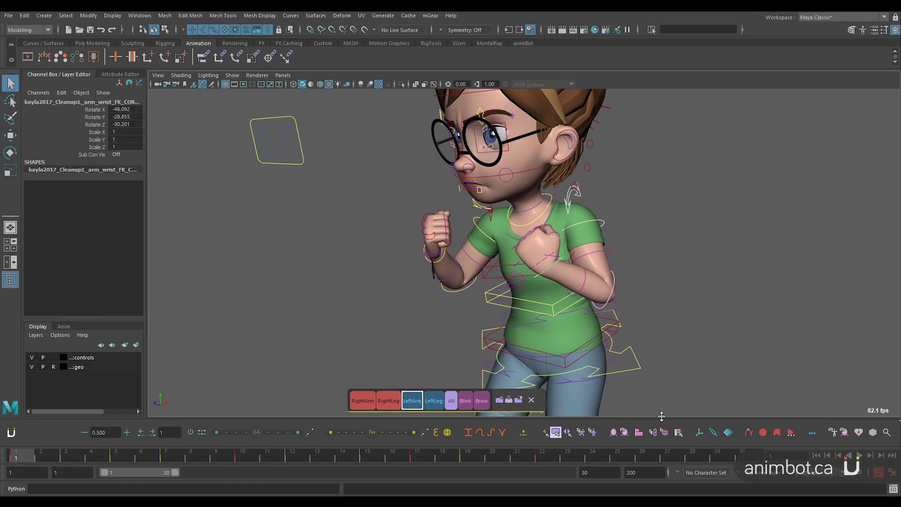
pyautogui.click(614, 433)
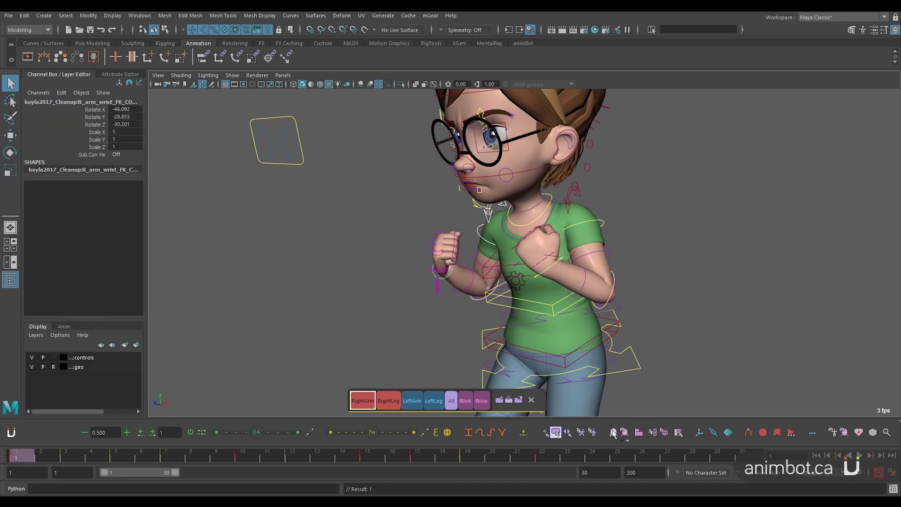
pyautogui.keyDown('alt'); pyautogui.moveTo(611, 376); pyautogui.dragTo(636, 376); pyautogui.keyUp('alt')
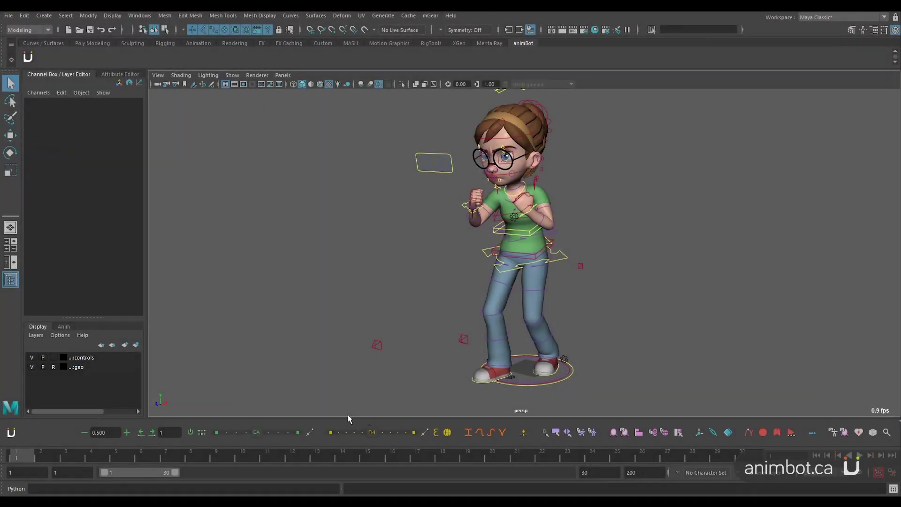
# - Select the character's feet, knee, elbow, wrist and hip controls together and mirror the pose with animBot
pyautogui.click(462, 337)
pyautogui.keyDown('shift'); pyautogui.click(482, 383); pyautogui.keyUp('shift')
pyautogui.keyDown('shift'); pyautogui.click(547, 375); pyautogui.keyUp('shift')
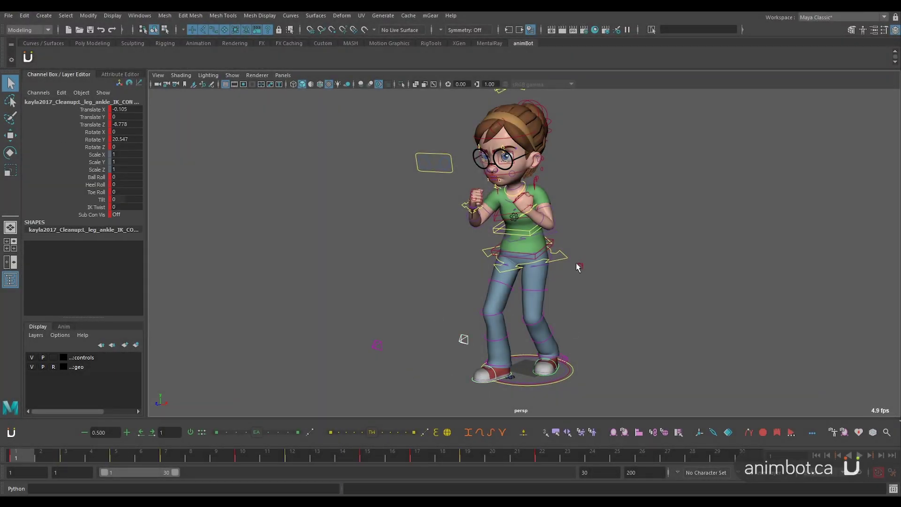
pyautogui.keyDown('shift'); pyautogui.click(578, 264); pyautogui.keyUp('shift')
pyautogui.keyDown('shift'); pyautogui.click(535, 207); pyautogui.keyUp('shift')
pyautogui.keyDown('shift'); pyautogui.click(466, 205); pyautogui.keyUp('shift')
pyautogui.keyDown('alt'); pyautogui.moveTo(468, 211); pyautogui.dragTo(497, 225); pyautogui.keyUp('alt')
pyautogui.keyDown('shift'); pyautogui.click(480, 250); pyautogui.keyUp('shift')
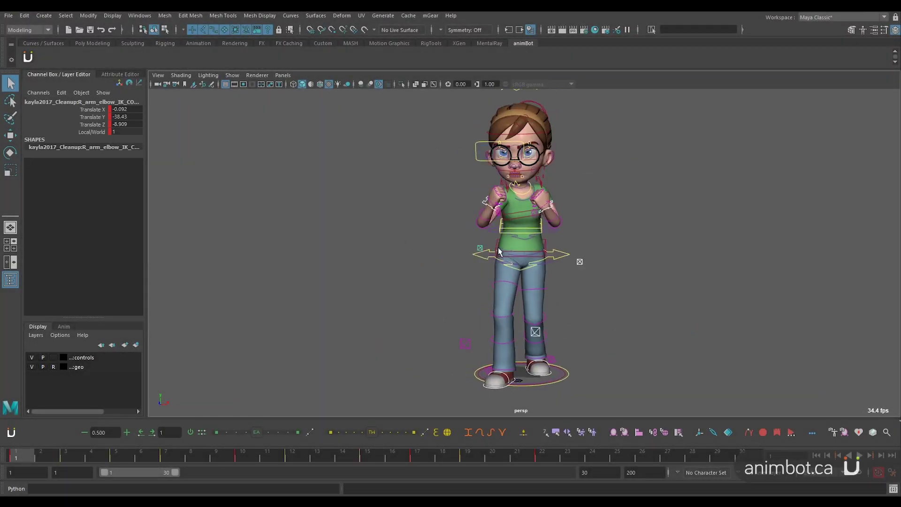
pyautogui.keyDown('alt'); pyautogui.moveTo(593, 257); pyautogui.dragTo(493, 281); pyautogui.keyUp('alt')
pyautogui.keyDown('shift'); pyautogui.click(567, 258); pyautogui.keyUp('shift')
pyautogui.keyDown('shift'); pyautogui.moveTo(366, 305); pyautogui.dragTo(313, 348); pyautogui.keyUp('shift')
pyautogui.keyDown('alt'); pyautogui.moveTo(483, 315); pyautogui.dragTo(526, 324); pyautogui.keyUp('alt')
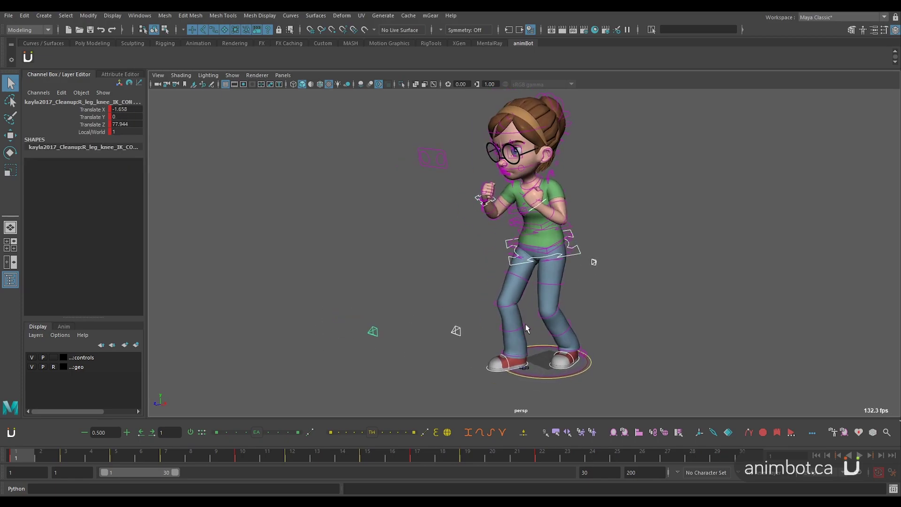
pyautogui.click(617, 434)
# - Extend the right index finger by rotating its joints one after another from the knuckle to the tip
pyautogui.press('e')
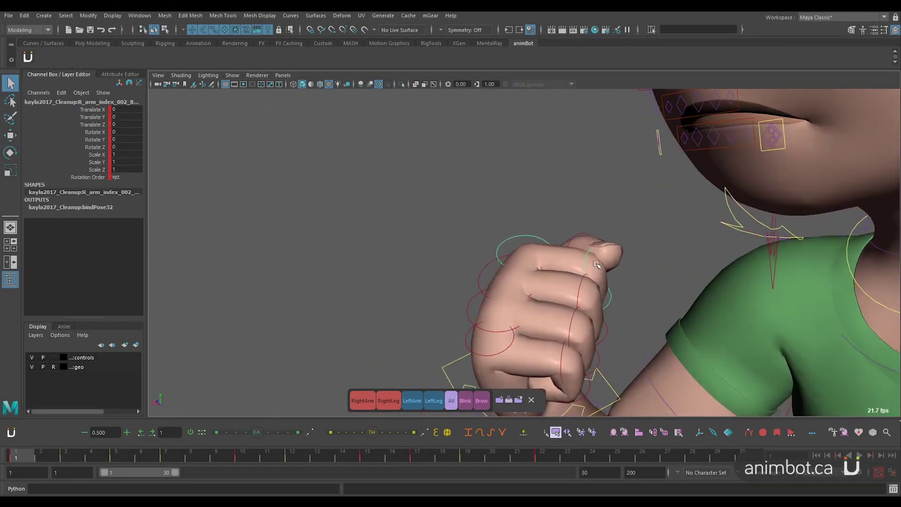
pyautogui.press('e')
pyautogui.moveTo(550, 208); pyautogui.dragTo(521, 175)
pyautogui.press('Down')
pyautogui.moveTo(660, 169); pyautogui.dragTo(587, 178, button='middle')
pyautogui.press('Down')
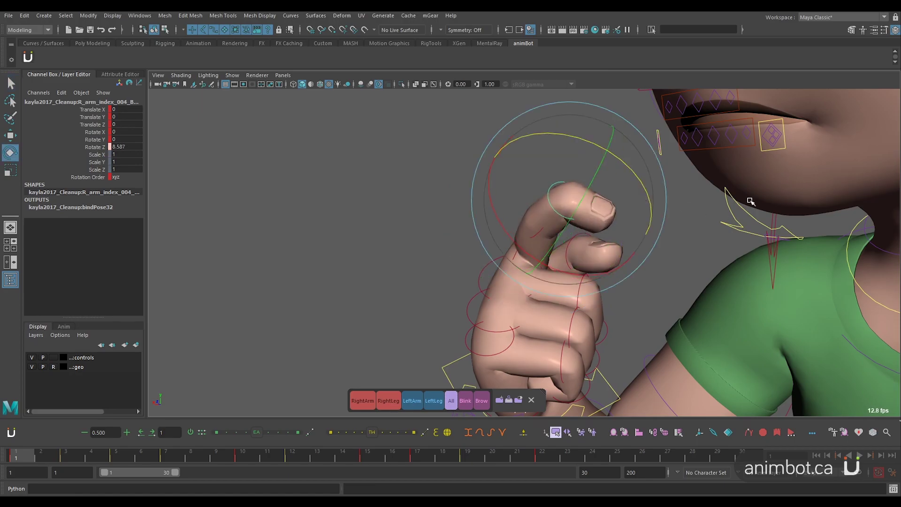
pyautogui.moveTo(751, 199); pyautogui.dragTo(661, 211, button='middle')
# - Select the right wrist and index fingertip controls, create an animBot temp pivot, and rotate the hand around the fingertip
pyautogui.press('q')
pyautogui.keyDown('alt'); pyautogui.moveTo(661, 207); pyautogui.dragTo(695, 233); pyautogui.keyUp('alt')
pyautogui.keyDown('alt'); pyautogui.moveTo(695, 233); pyautogui.dragTo(611, 263, button='right'); pyautogui.keyUp('alt')
pyautogui.click(560, 350)
pyautogui.keyDown('alt'); pyautogui.moveTo(587, 315); pyautogui.dragTo(606, 307); pyautogui.keyUp('alt')
pyautogui.keyDown('shift'); pyautogui.click(518, 219); pyautogui.keyUp('shift')
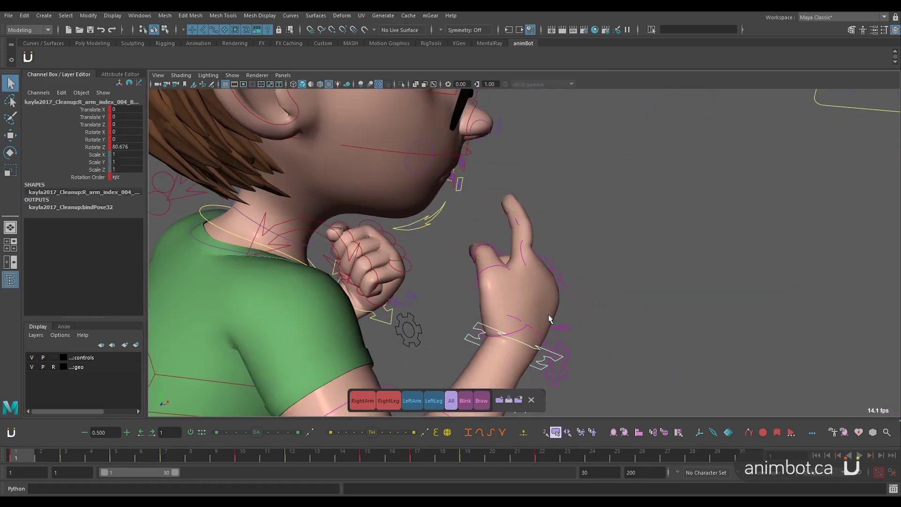
pyautogui.click(699, 433)
pyautogui.press('e')
pyautogui.keyDown('alt'); pyautogui.moveTo(564, 246); pyautogui.dragTo(521, 245, button='right'); pyautogui.keyUp('alt')
pyautogui.moveTo(531, 230); pyautogui.dragTo(577, 211)
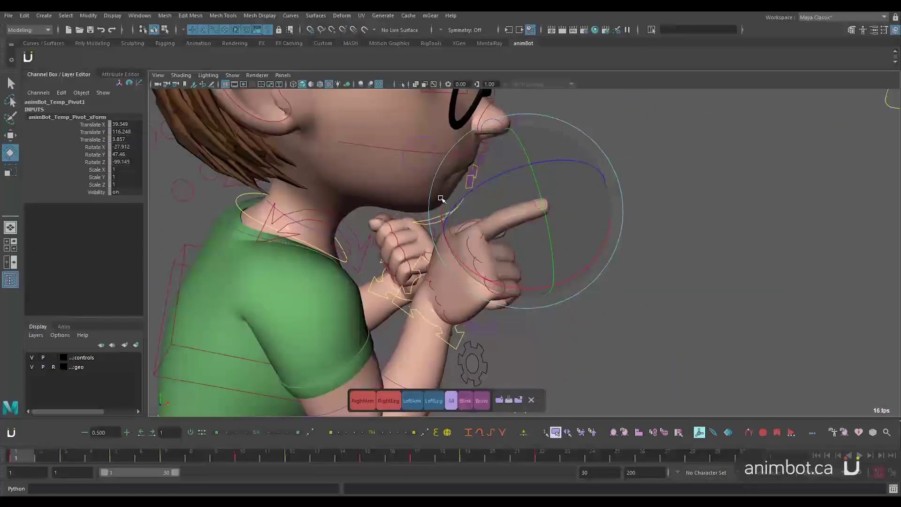
pyautogui.keyDown('alt'); pyautogui.moveTo(723, 223); pyautogui.dragTo(604, 232); pyautogui.keyUp('alt')
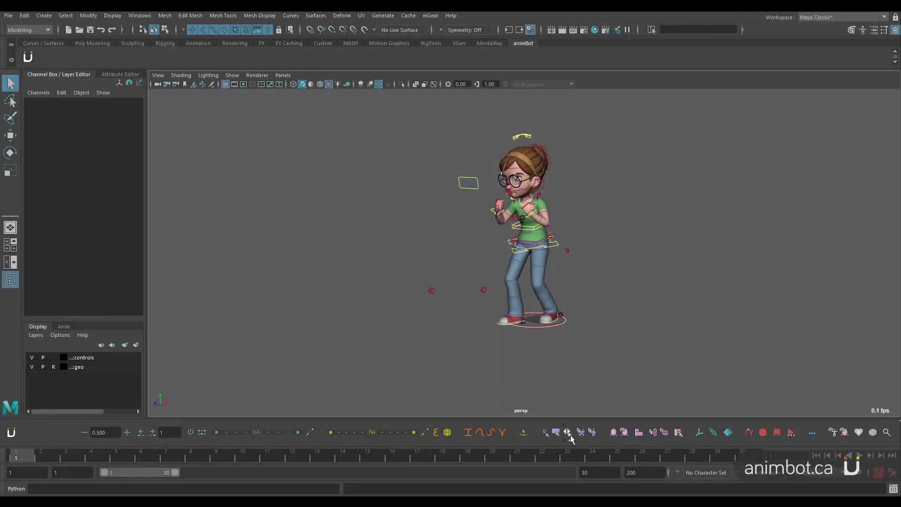
# - Review the animBot tool descriptions, including Global Offset, and open the main animBot menu
pyautogui.moveTo(585, 433)
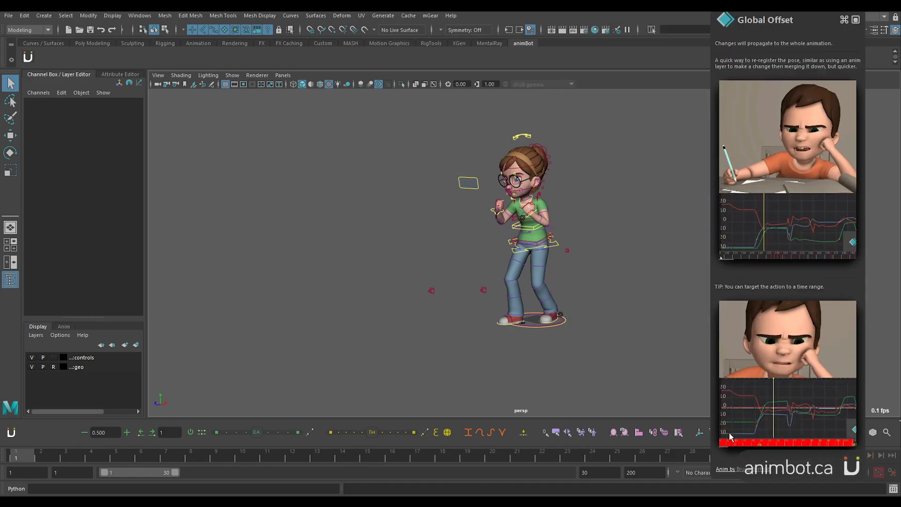
pyautogui.moveTo(641, 434)
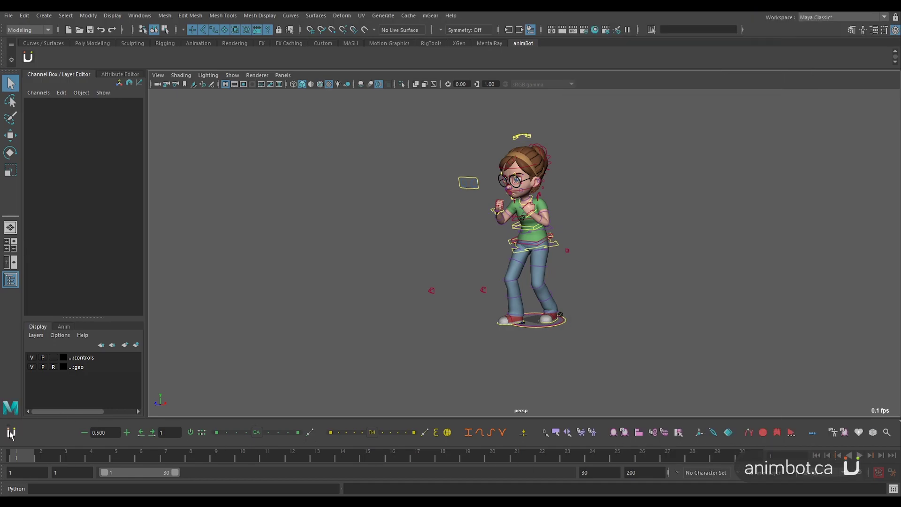
pyautogui.click(10, 433)
pyautogui.moveTo(43, 429)
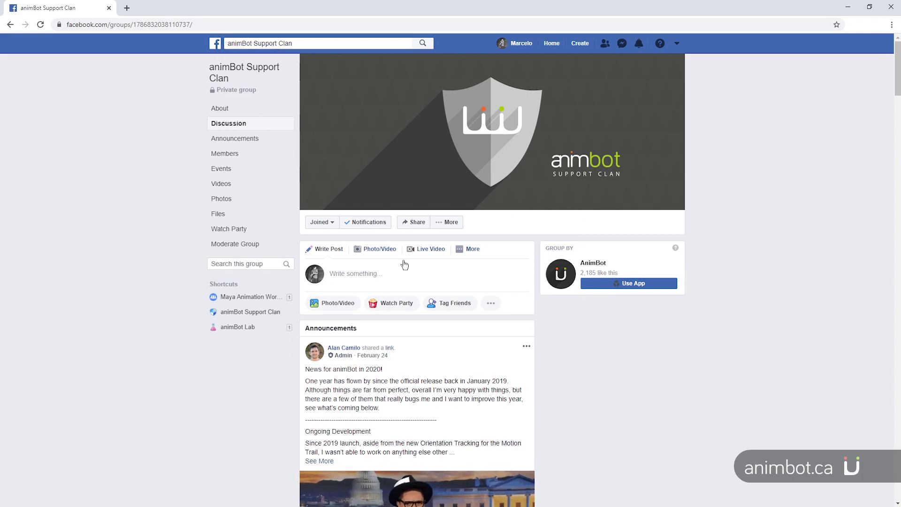
# - Switch to the browser and look through the posts in the animBot Support Clan Facebook group
pyautogui.scroll(-15, 465, 369)
pyautogui.scroll(-9, 465, 368)
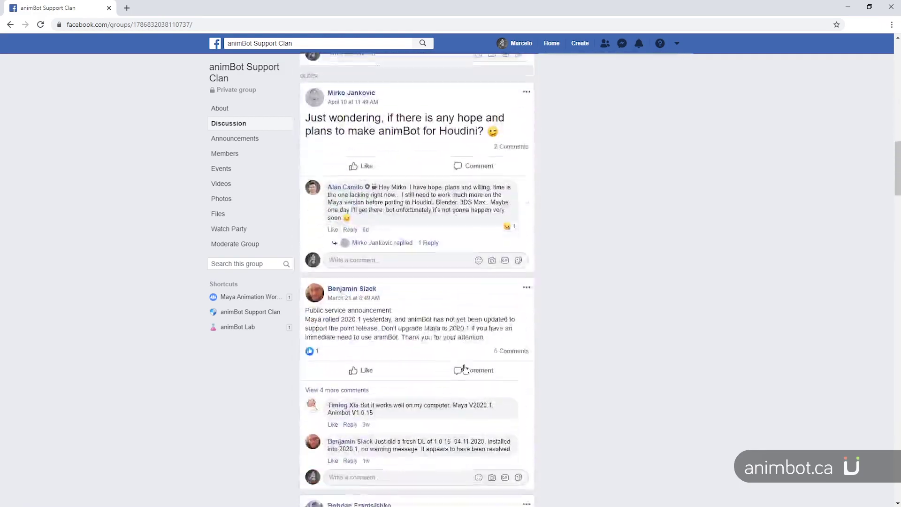
pyautogui.scroll(-3, 465, 370)
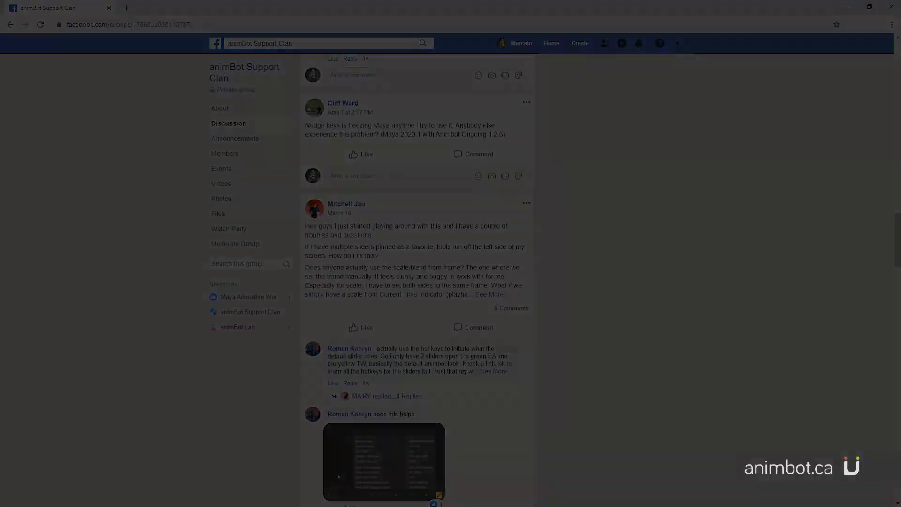